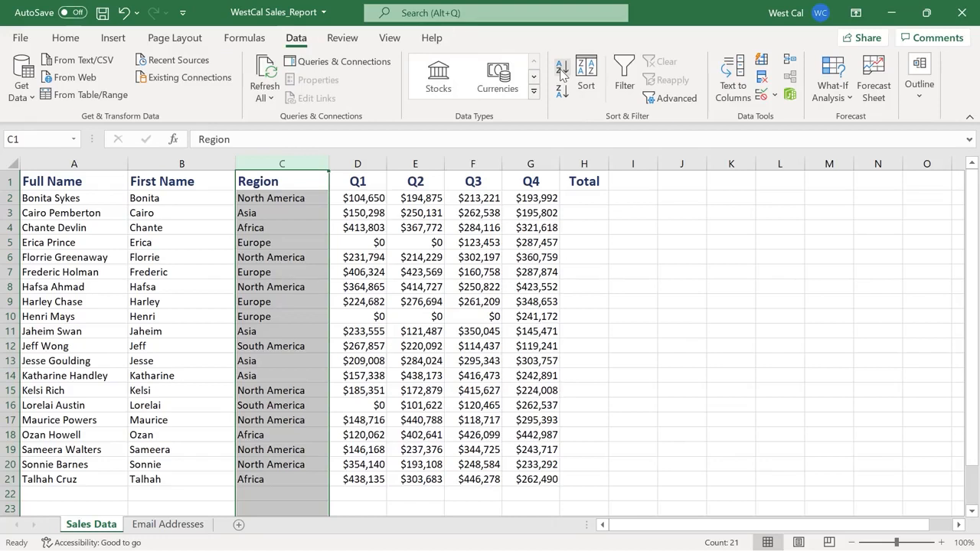
# - Sort the sales table by Region in ascending order, expanding the selection to include the neighbouring columns
pyautogui.click(561, 69)
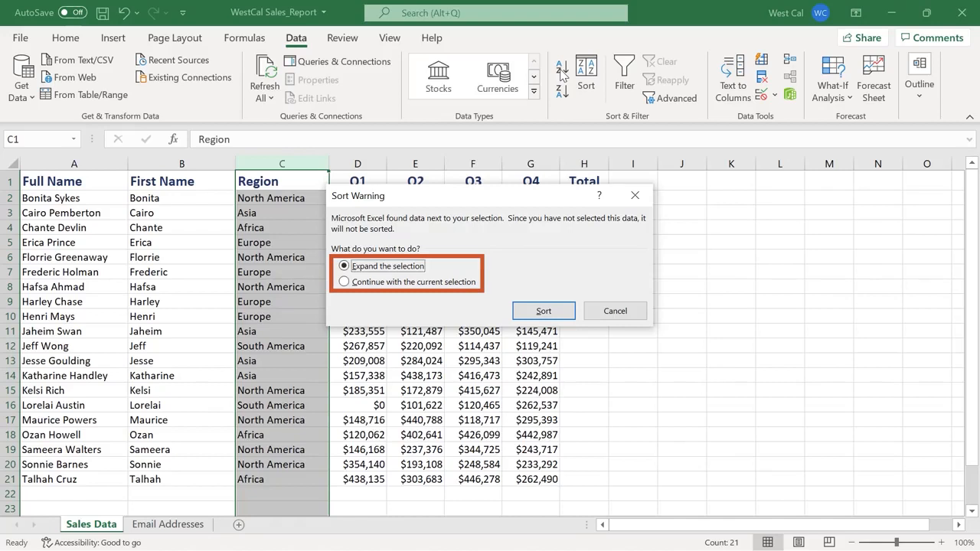
pyautogui.click(543, 310)
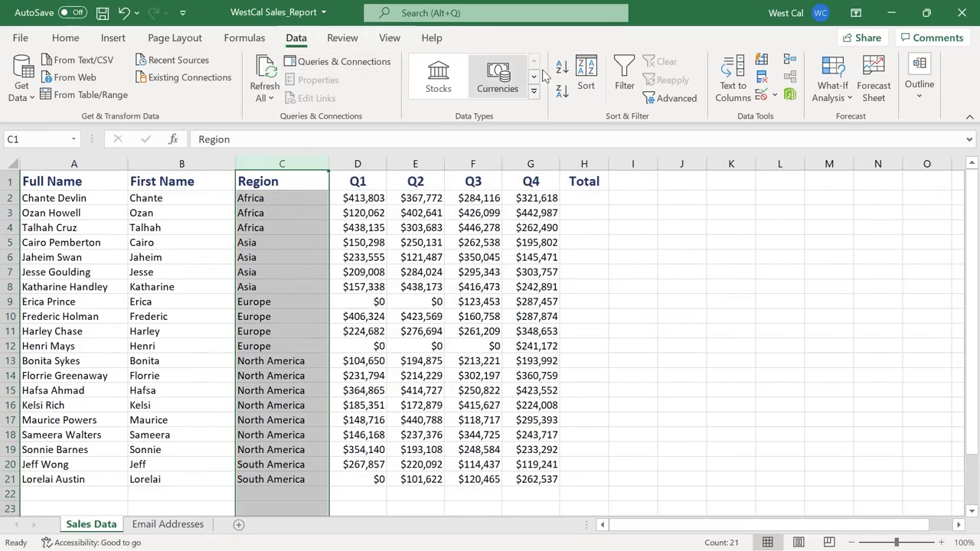
# - Open a custom sort on the expanded selection, keeping Region, Cell Values and A to Z as the first sort level
pyautogui.click(588, 77)
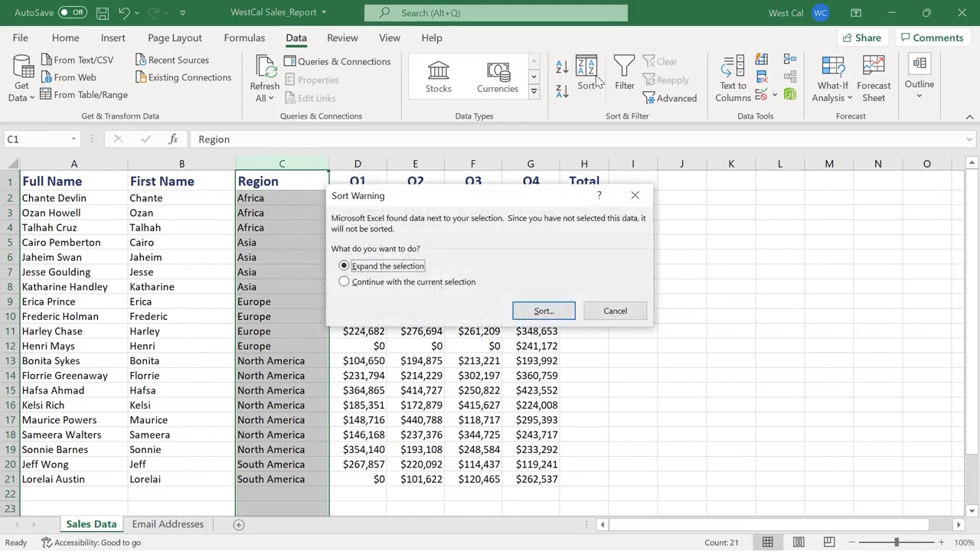
pyautogui.click(540, 311)
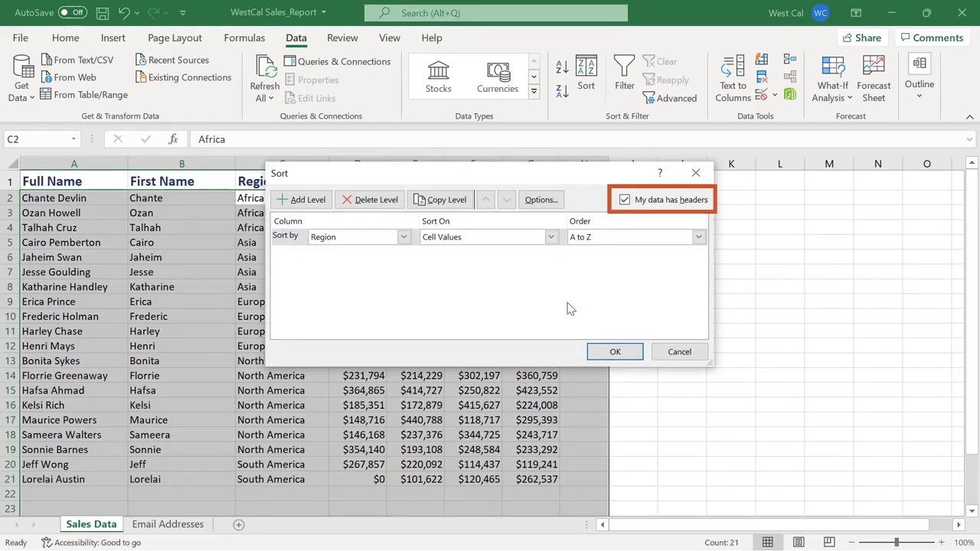
pyautogui.click(404, 238)
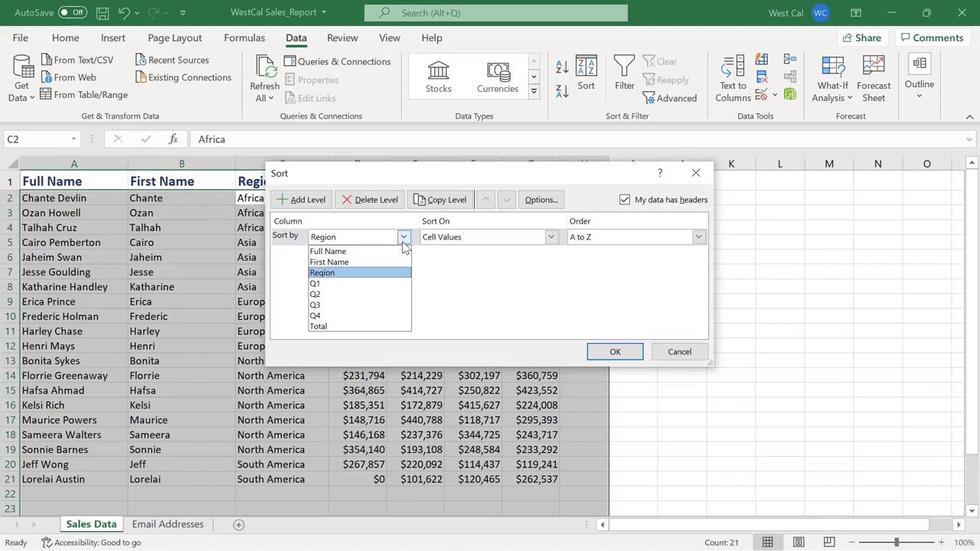
pyautogui.click(403, 238)
pyautogui.click(551, 237)
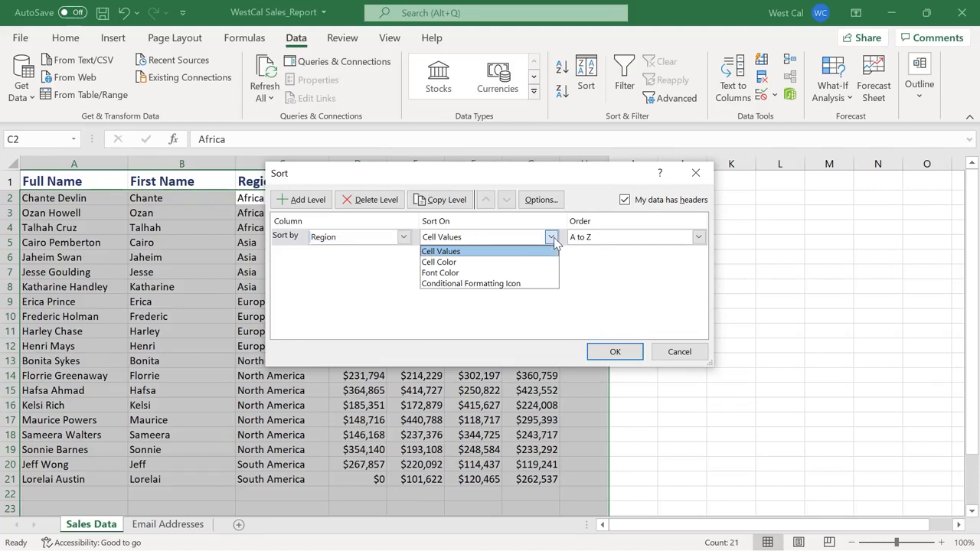
pyautogui.click(552, 238)
pyautogui.click(698, 238)
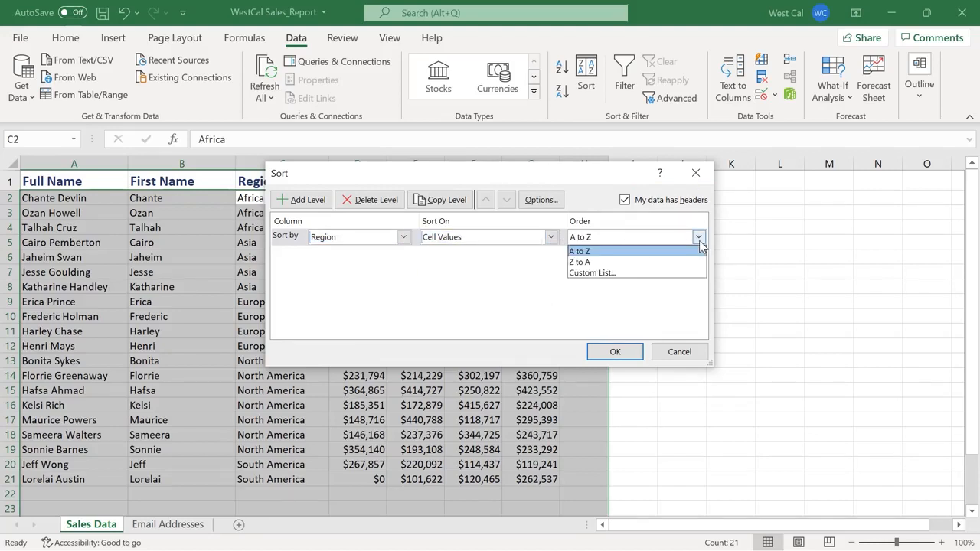
pyautogui.click(698, 240)
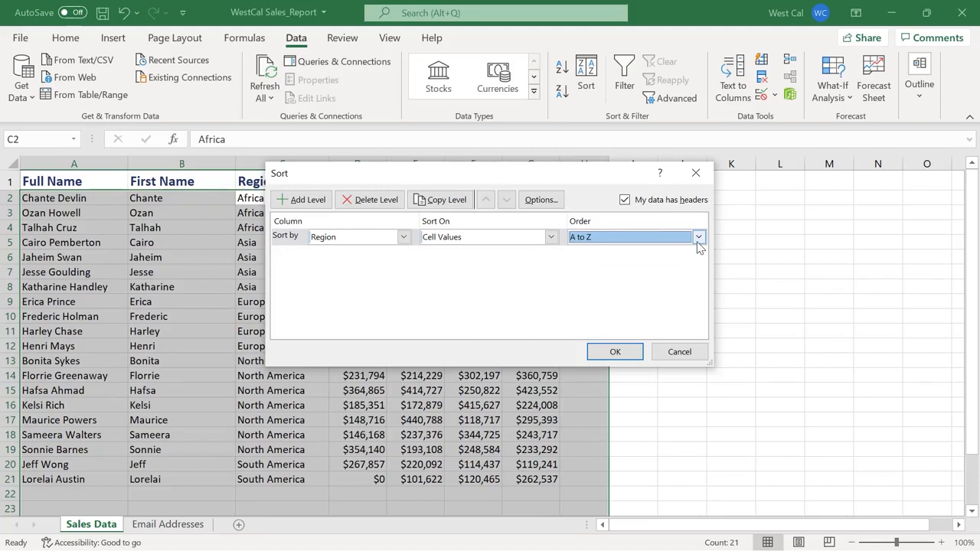
# - Add a second sort level on Q1 ordered Largest to Smallest and apply the custom sort
pyautogui.click(299, 200)
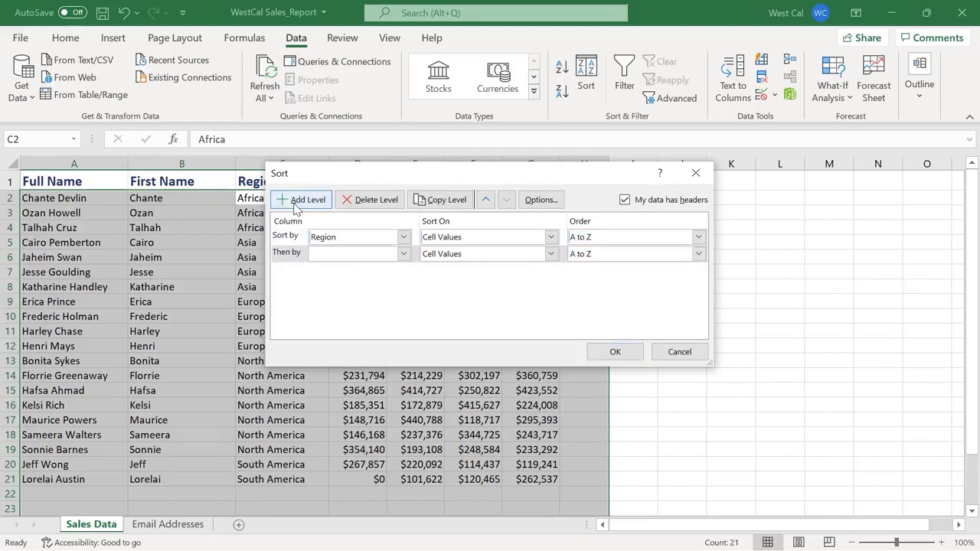
pyautogui.click(404, 255)
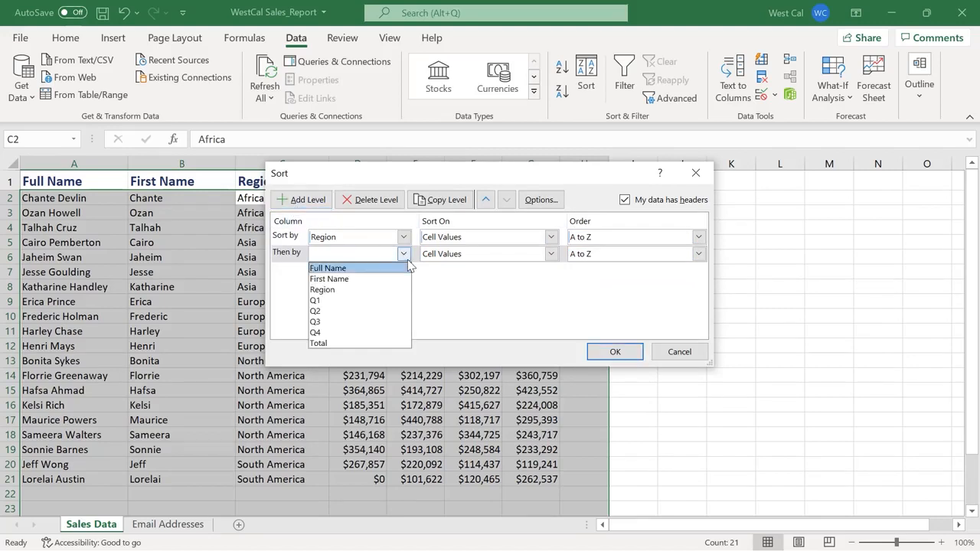
pyautogui.click(404, 300)
pyautogui.click(699, 254)
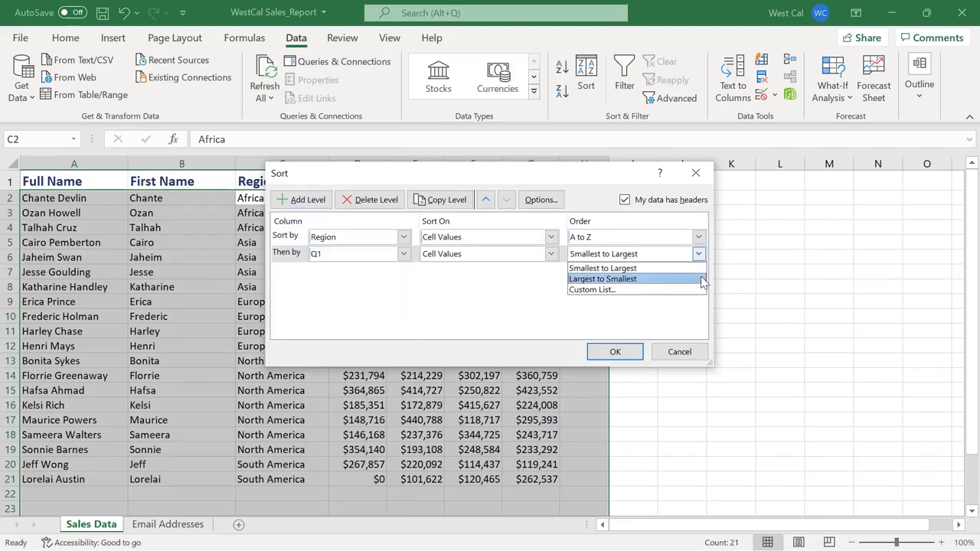
pyautogui.click(701, 279)
pyautogui.click(633, 355)
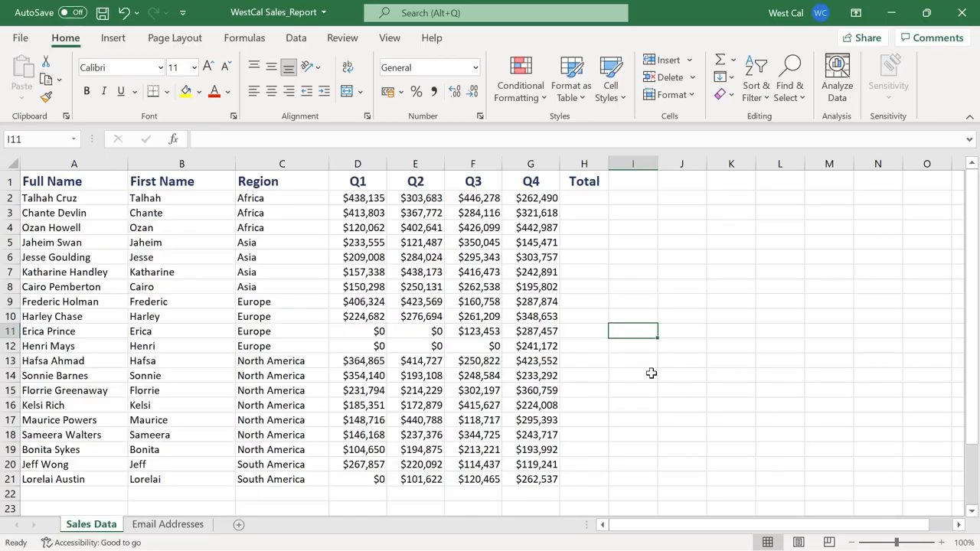
# - Turn on filtering for the header row of the sales table
pyautogui.click(283, 198)
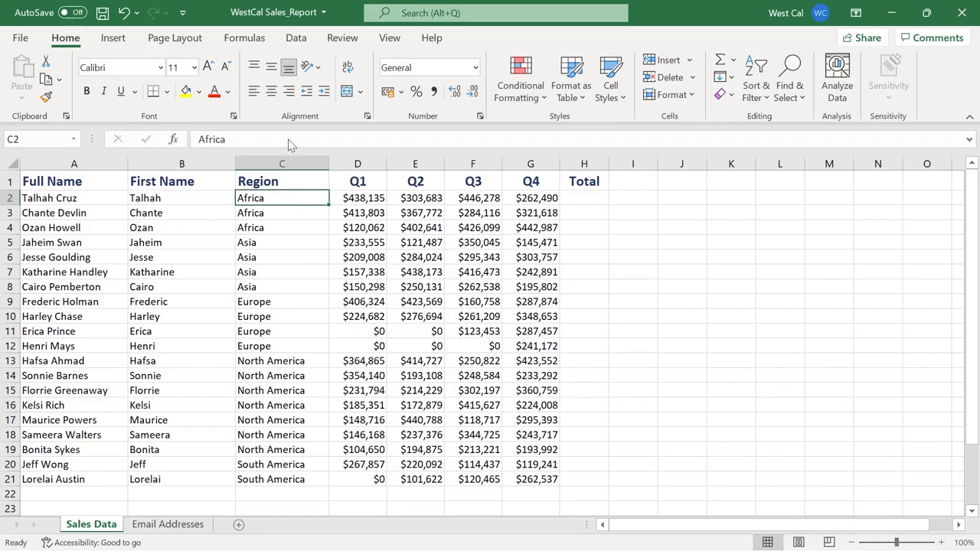
pyautogui.click(296, 37)
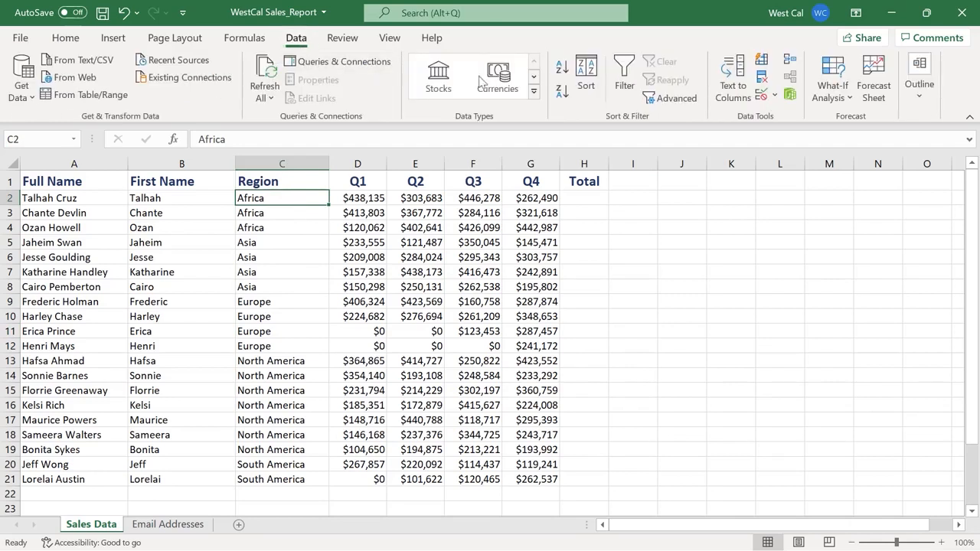
pyautogui.click(625, 99)
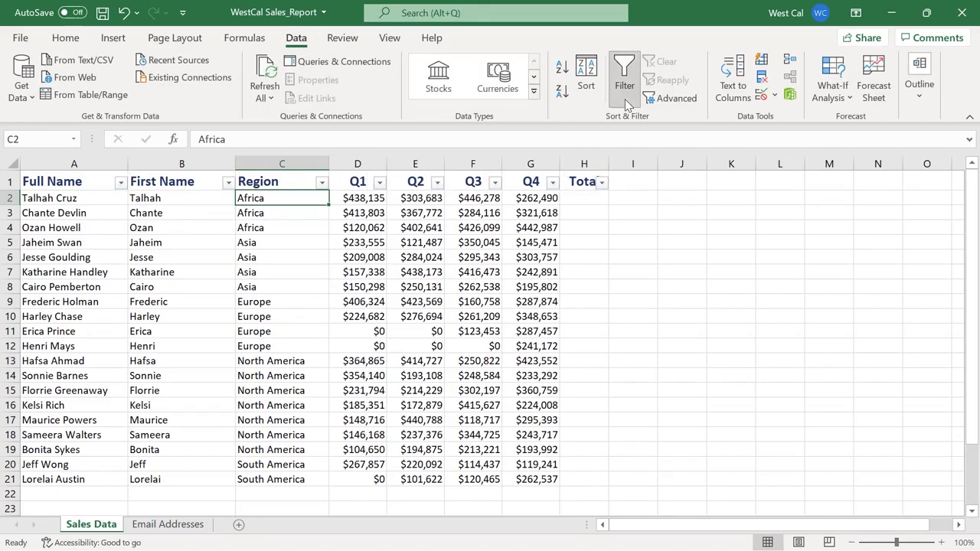
# - Filter the Region column to the entries matching the search text "a"
pyautogui.click(322, 184)
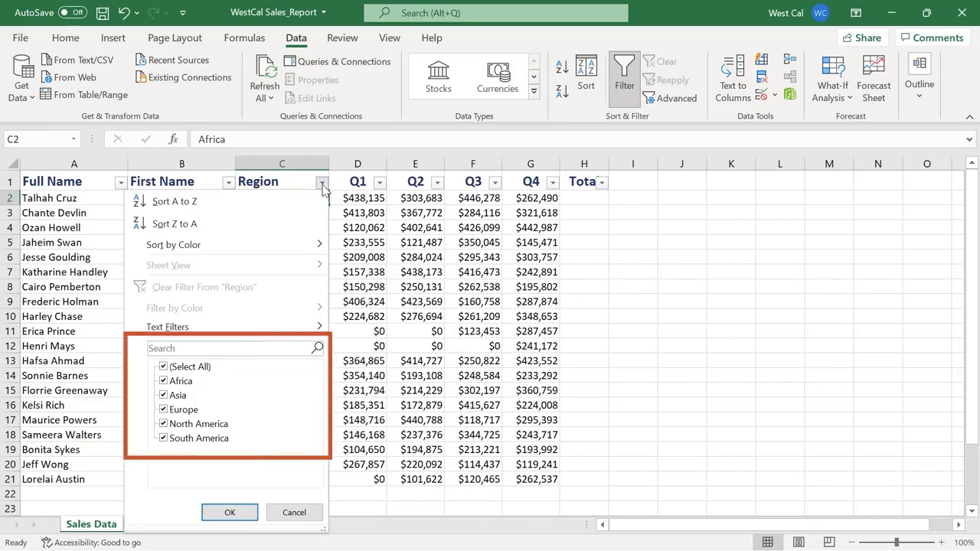
pyautogui.click(309, 349)
pyautogui.write('a')
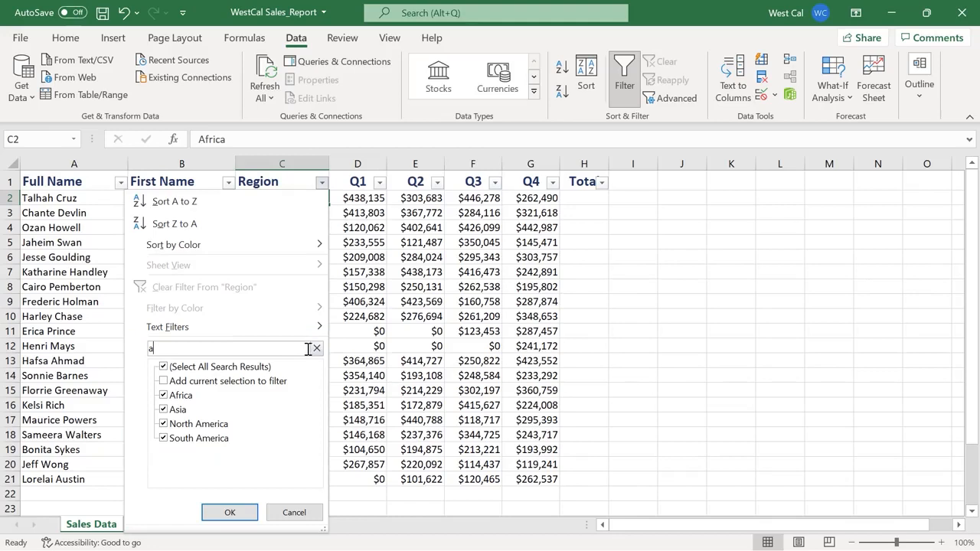
pyautogui.click(246, 516)
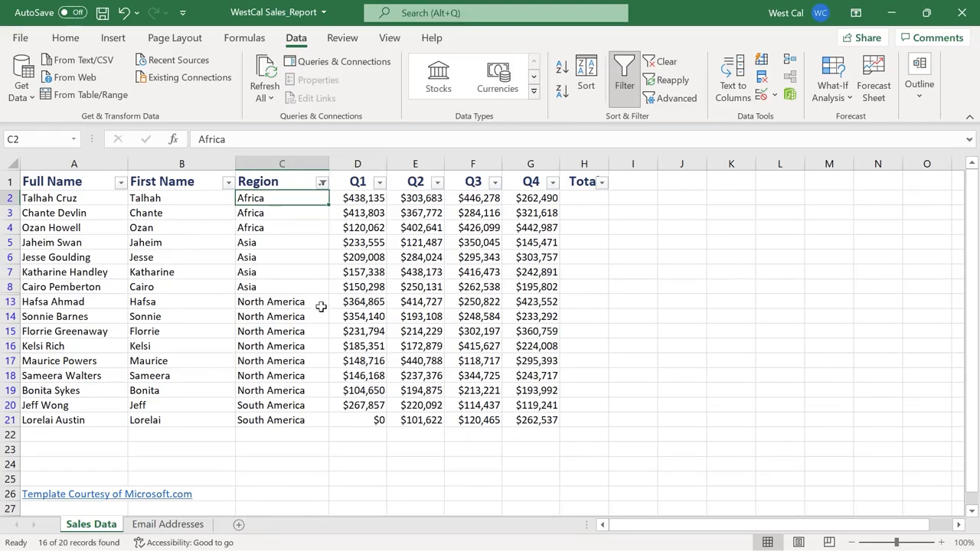
# - Apply a custom text filter to the Region column that shows only rows containing "Asia"
pyautogui.click(322, 183)
pyautogui.moveTo(312, 334)
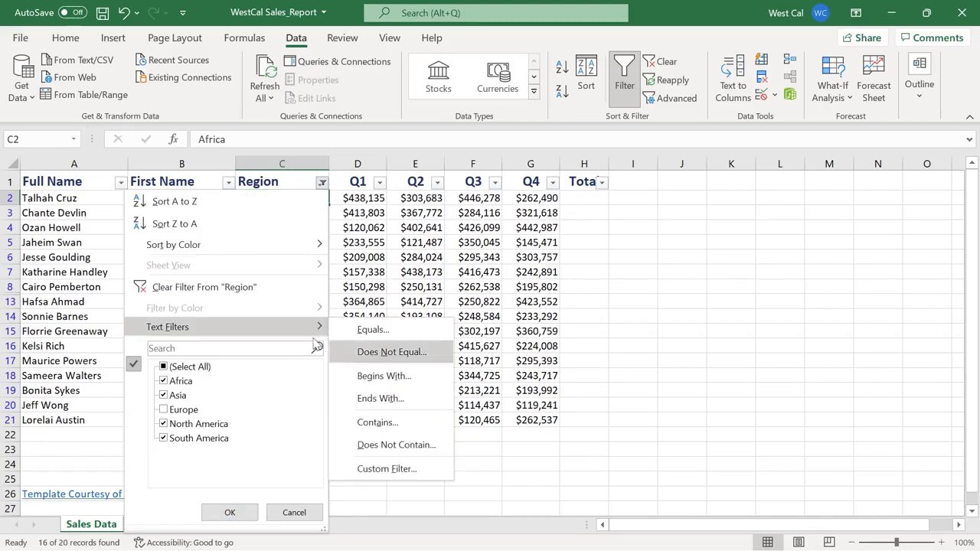
pyautogui.click(375, 422)
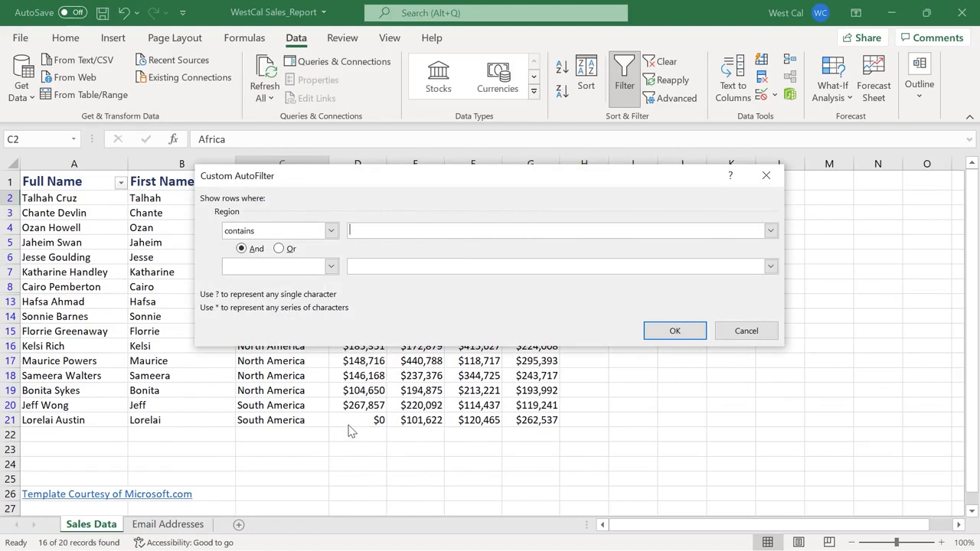
pyautogui.click(330, 231)
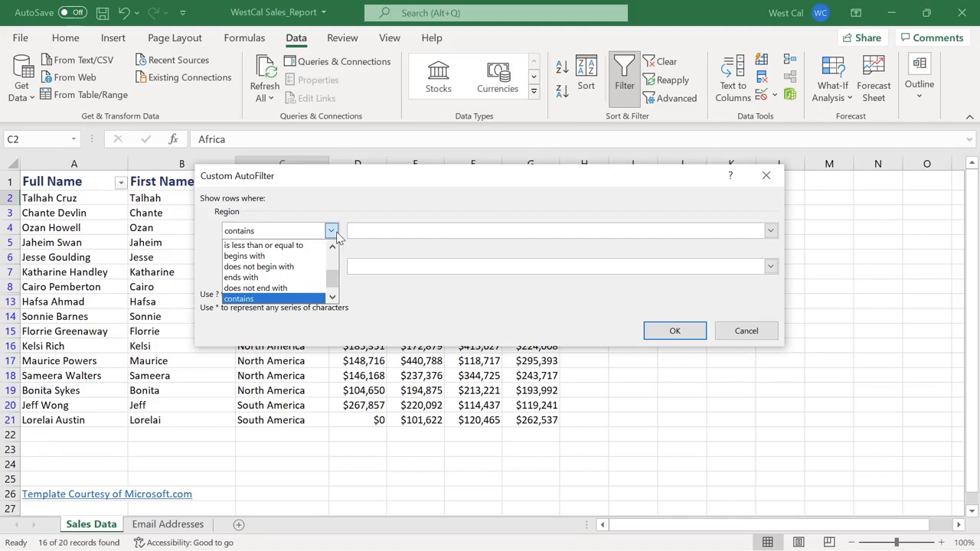
pyautogui.click(335, 233)
pyautogui.click(361, 230)
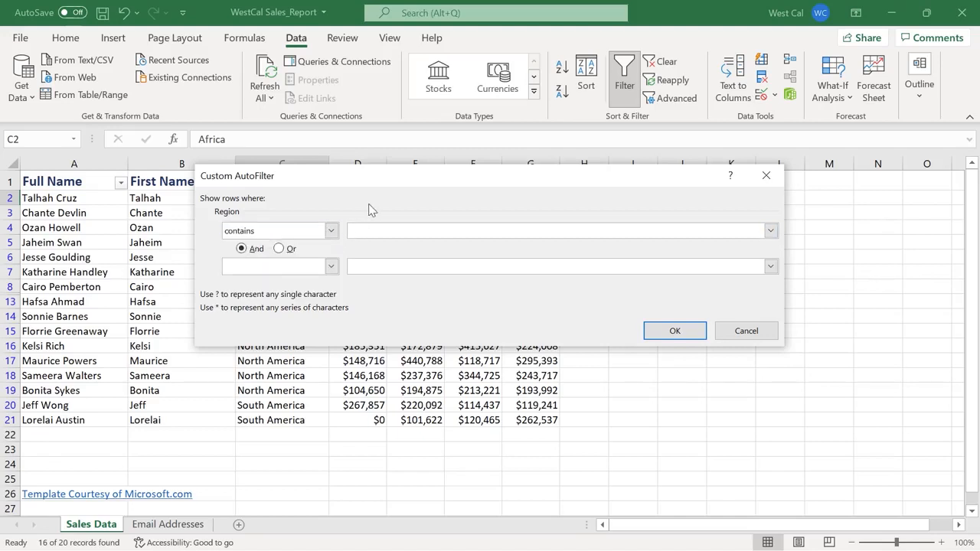
pyautogui.write('Asia')
pyautogui.click(656, 336)
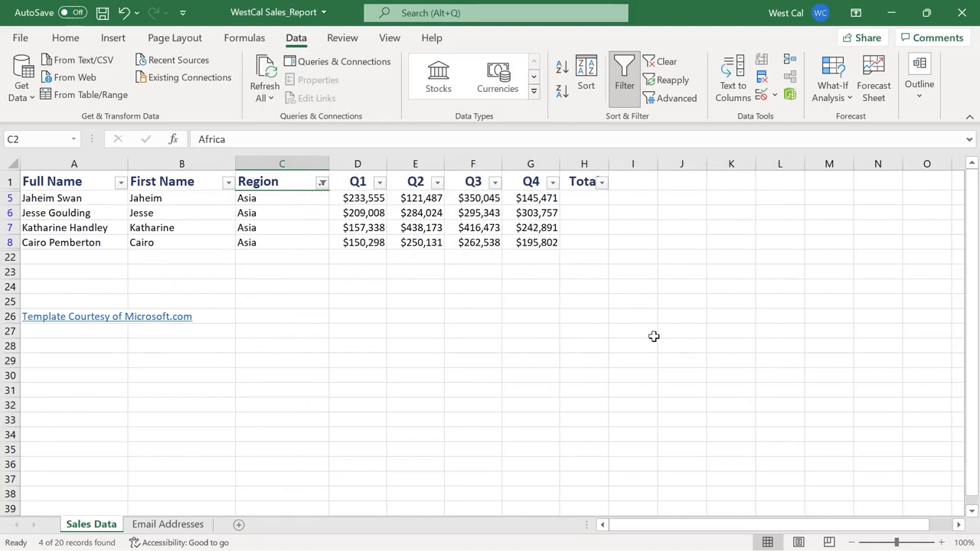
# - Clear the filter from the sales table while leaving filtering turned on
pyautogui.click(322, 184)
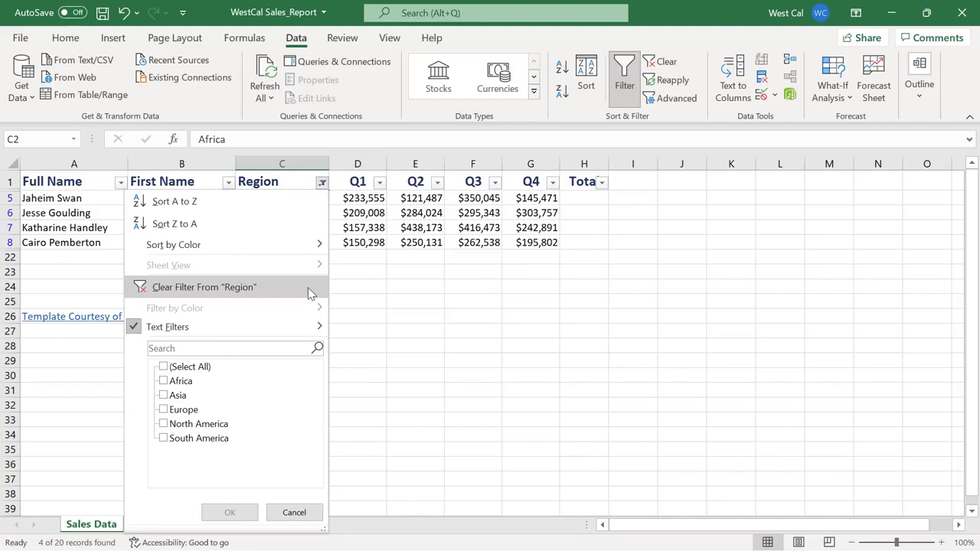
pyautogui.click(426, 285)
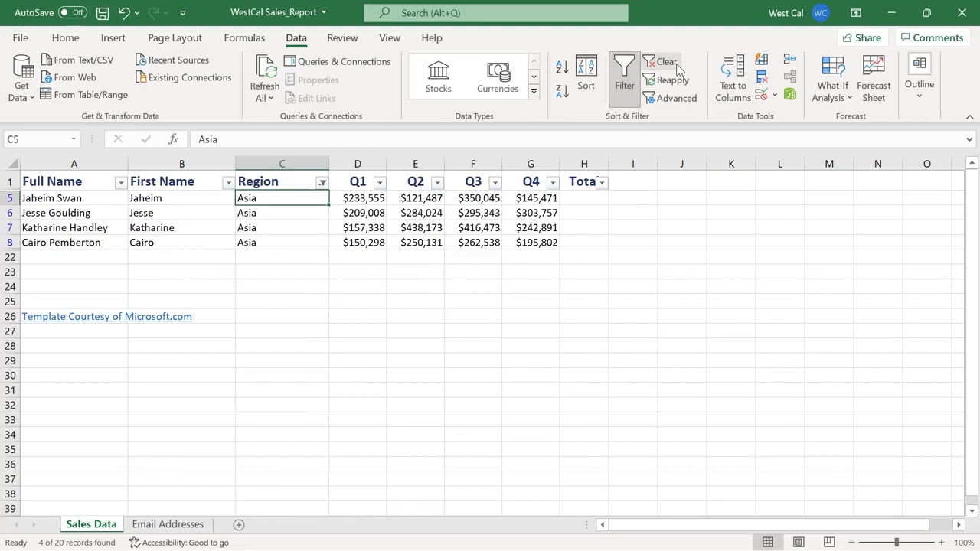
pyautogui.click(663, 62)
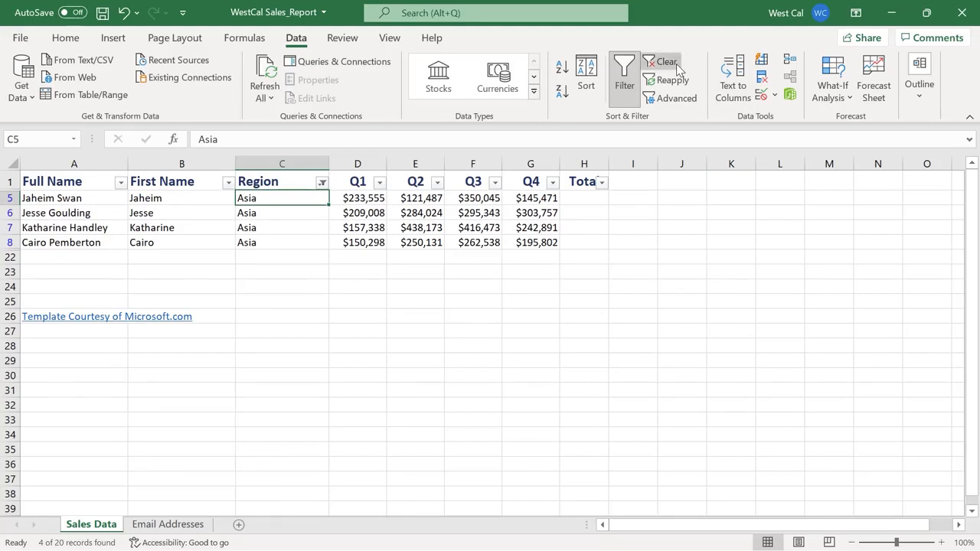